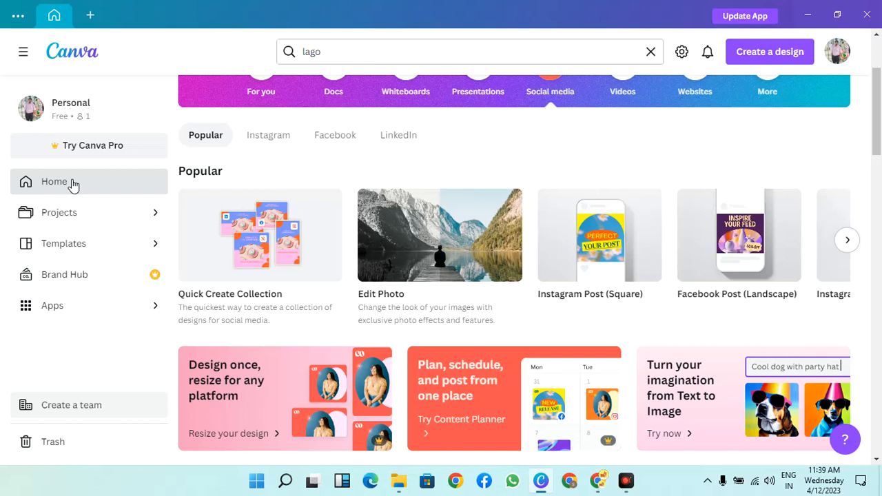
Create a blank YouTube Banner design (2560 × 1440 px) from the popular social media formats
left_click(72, 182)
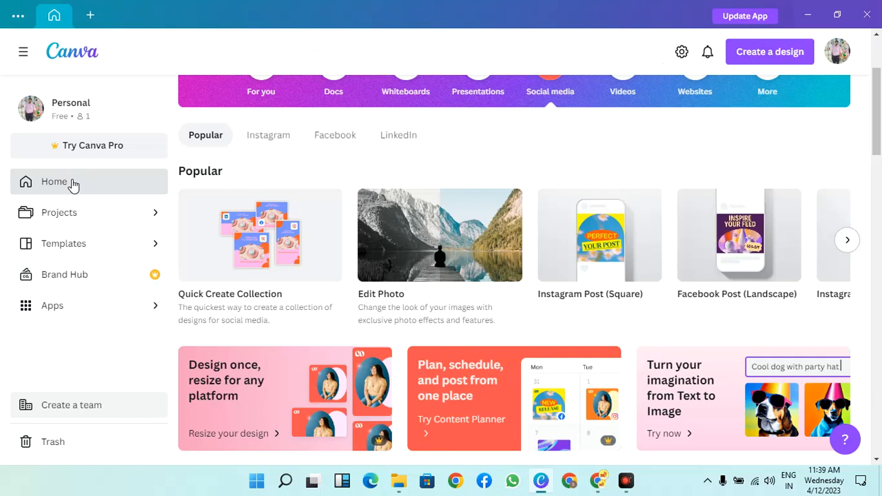
scroll(430, 144, "up", 3)
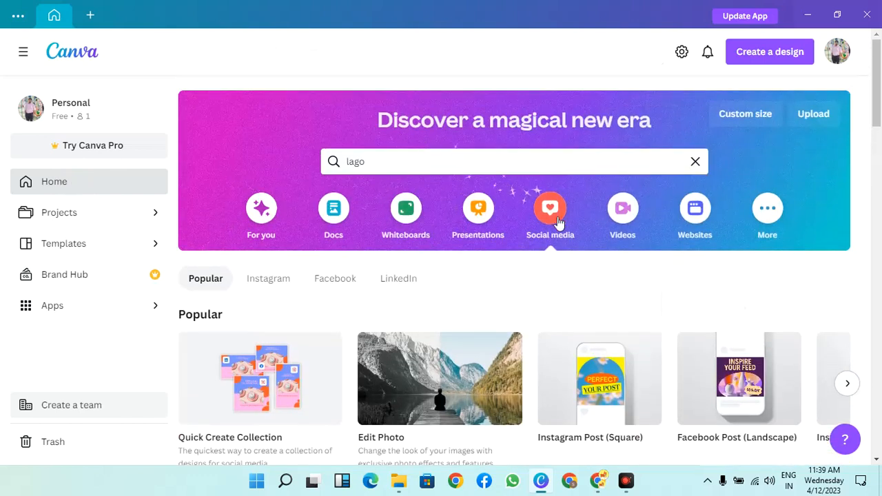
scroll(758, 386, "down", 1)
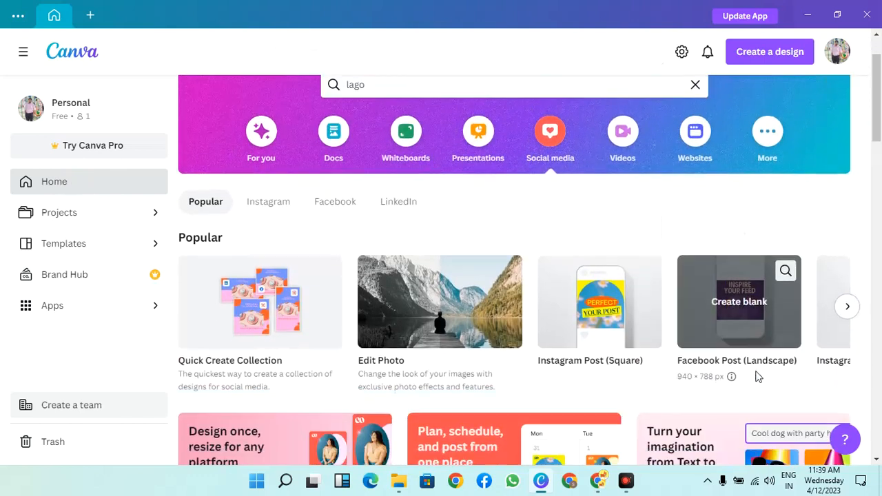
left_click(856, 315)
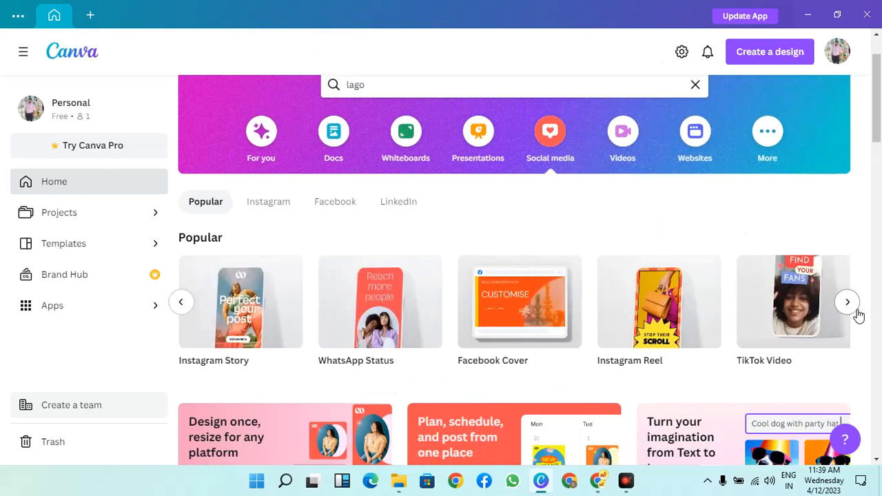
left_click(847, 302)
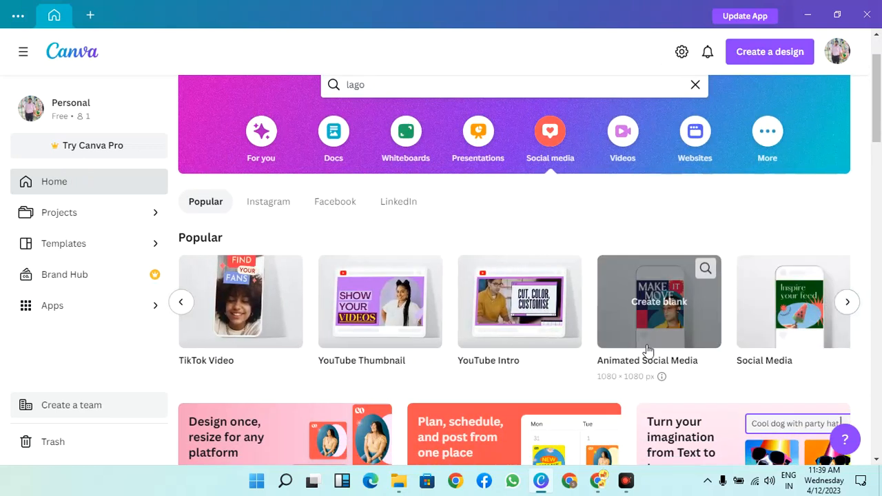
left_click(848, 301)
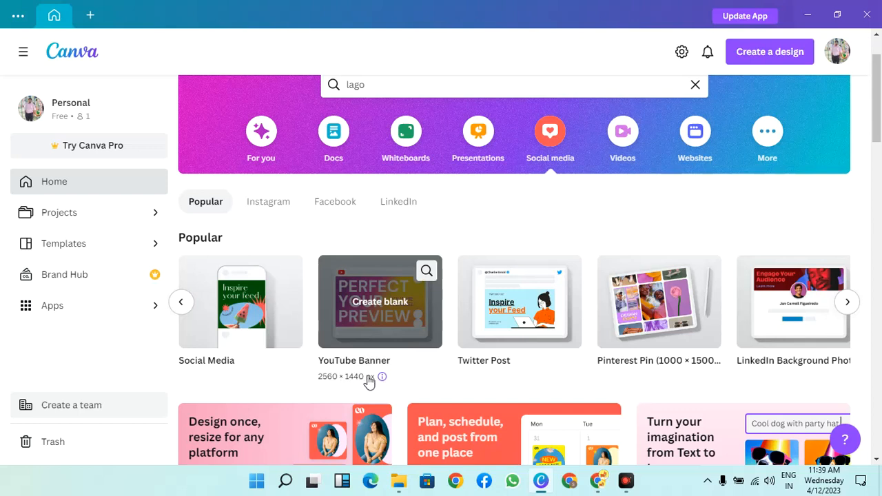
left_click(407, 309)
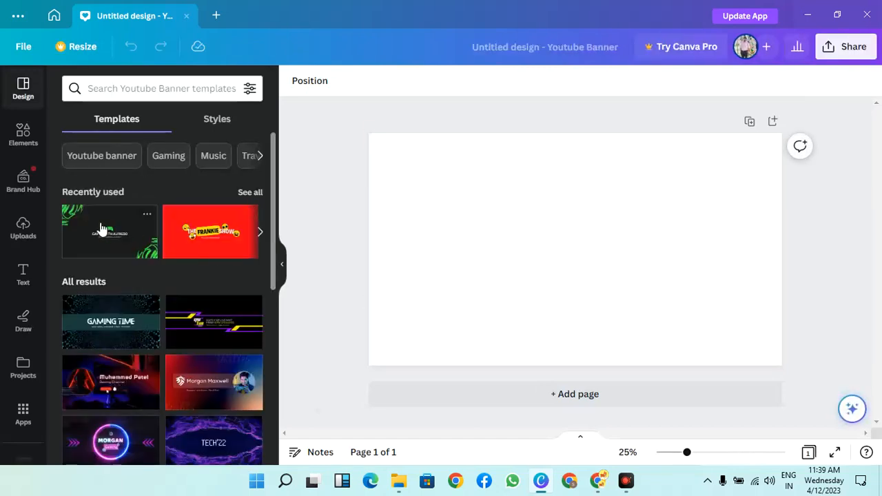
Browse the available YouTube banner templates for a suitable design
scroll(209, 268, "down", 2)
scroll(209, 269, "down", 3)
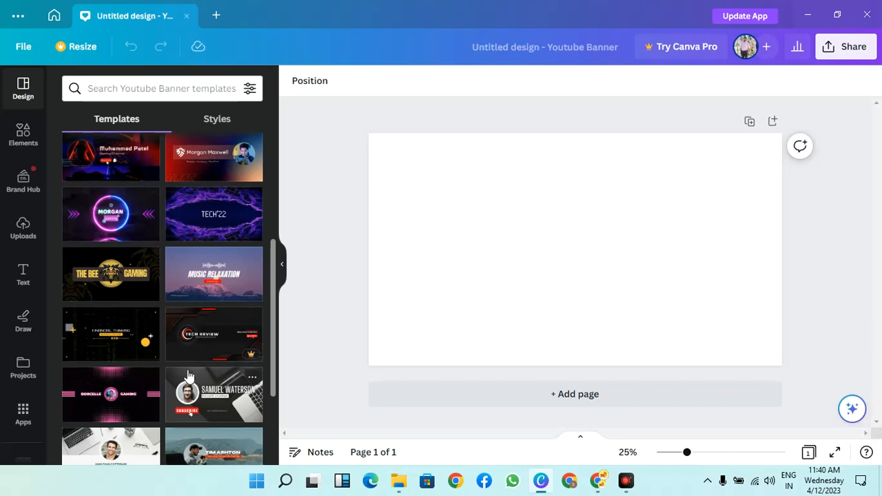
scroll(189, 376, "down", 2)
scroll(189, 376, "down", 3)
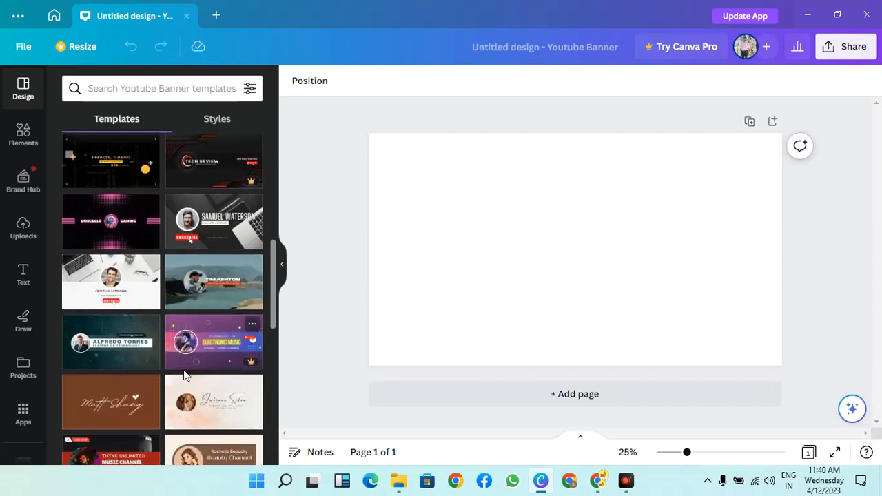
scroll(185, 375, "down", 4)
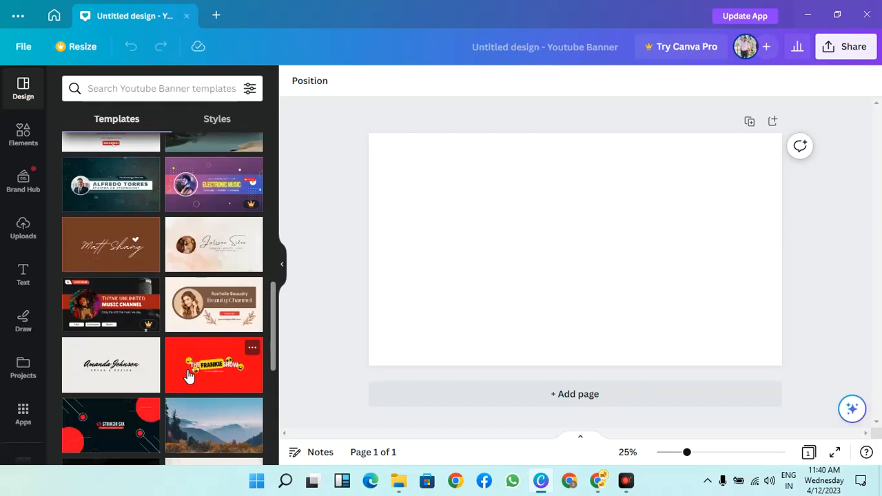
scroll(190, 375, "down", 4)
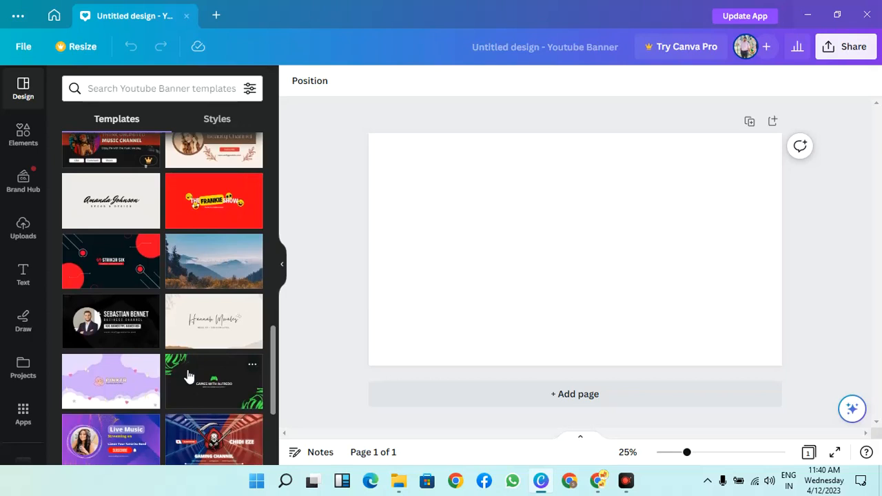
scroll(190, 376, "down", 2)
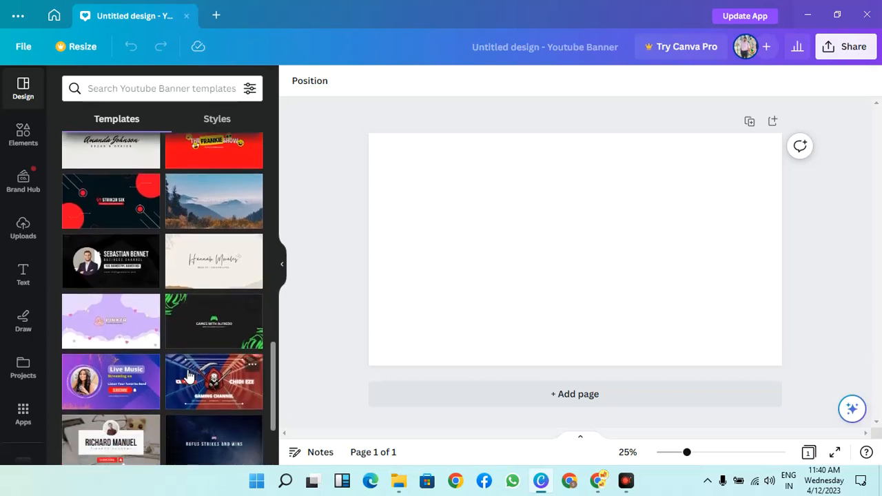
scroll(189, 376, "down", 2)
scroll(190, 375, "down", 6)
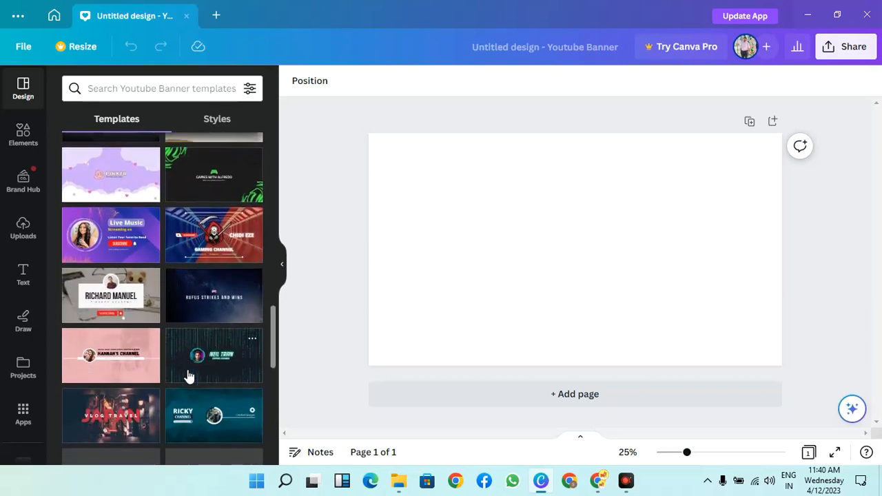
scroll(190, 376, "down", 3)
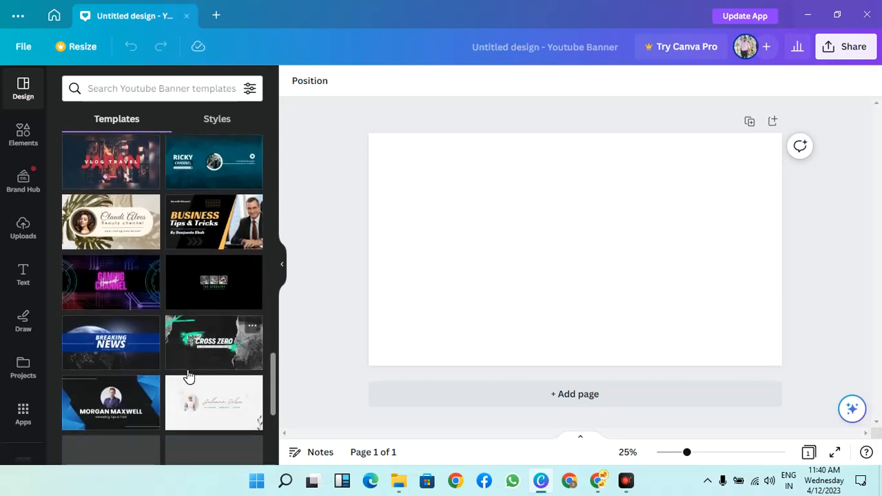
scroll(183, 375, "up", 15)
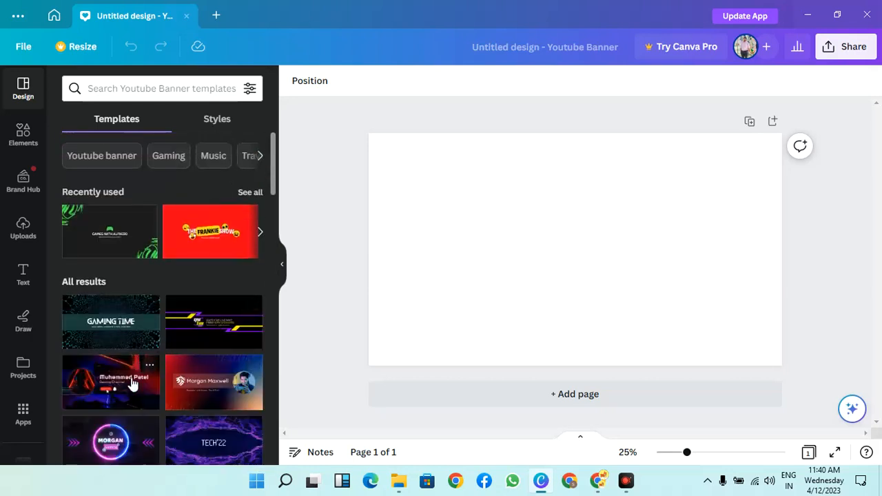
scroll(125, 389, "down", 1)
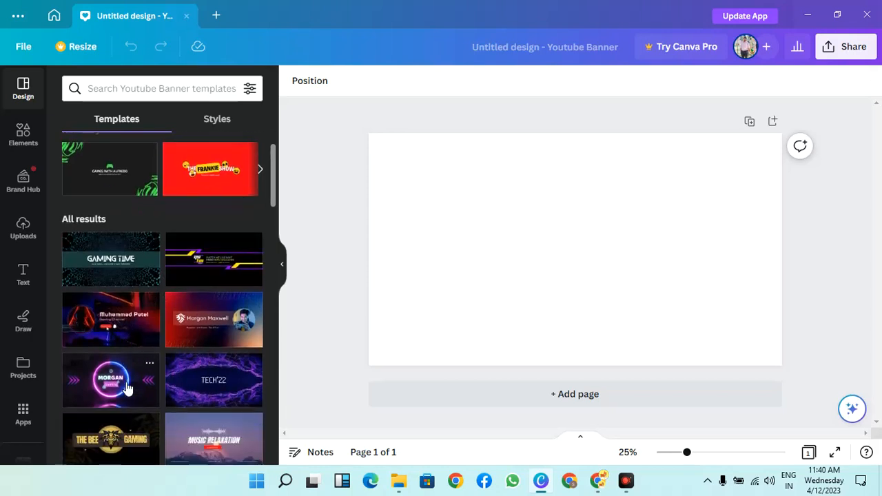
scroll(145, 348, "up", 1)
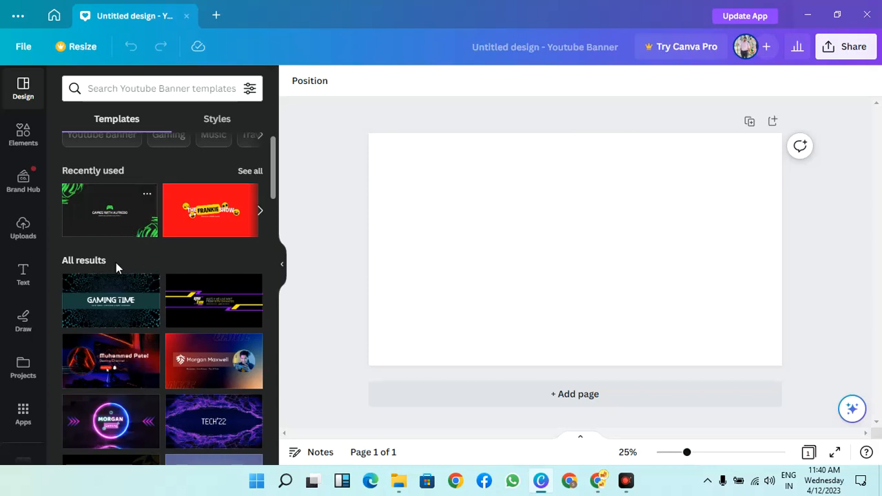
Apply the dark STRIK3R SIX template with red circles to the blank banner page
scroll(123, 292, "down", 1)
scroll(123, 293, "down", 5)
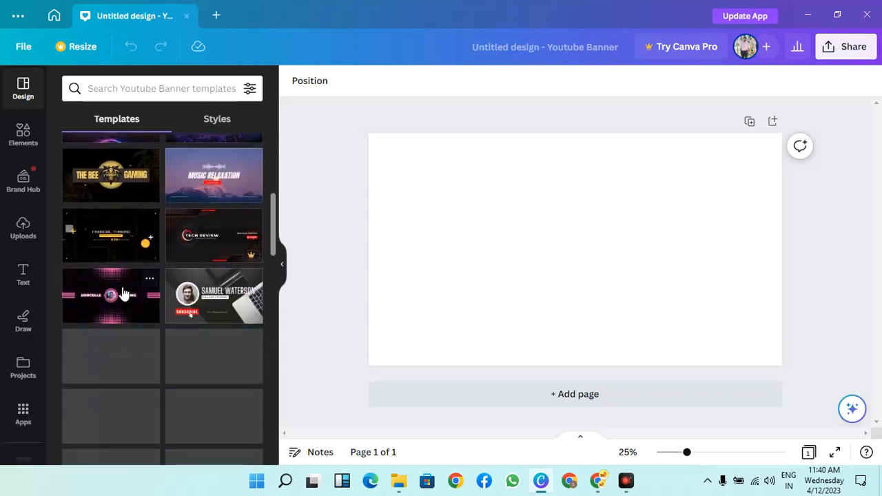
scroll(123, 293, "down", 1)
scroll(123, 293, "down", 5)
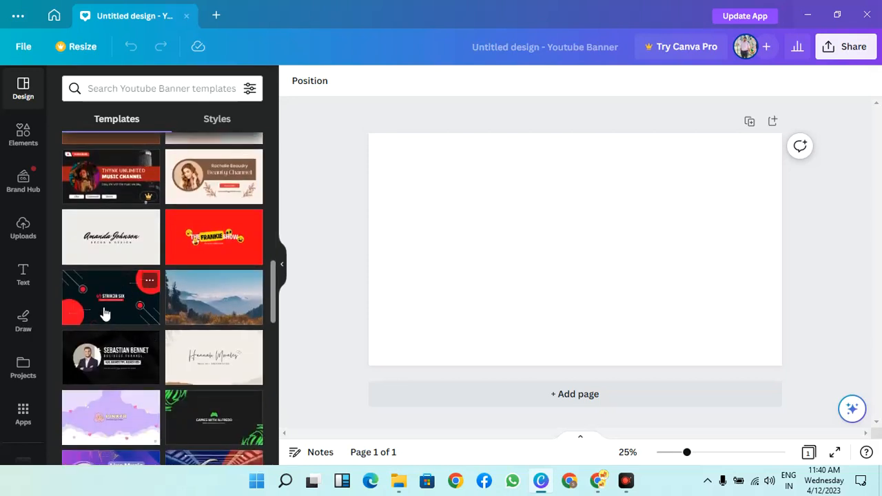
left_click(105, 315)
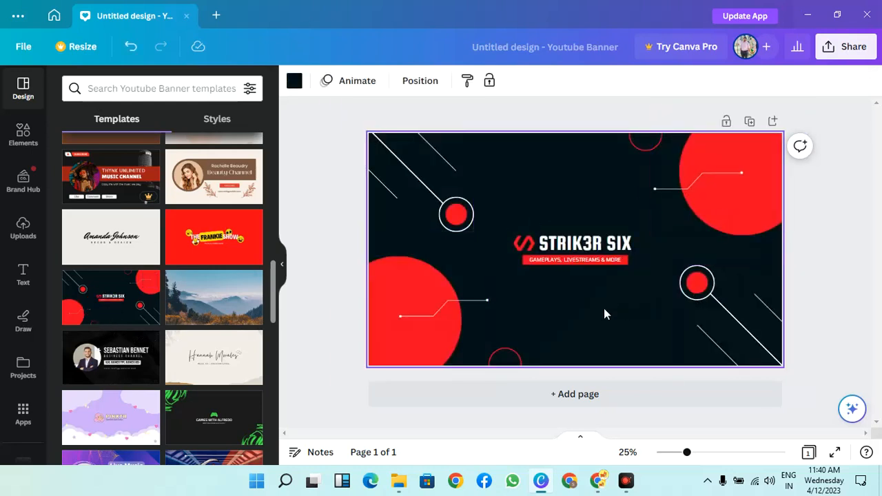
Replace the STRIK3R SIX title with "SHAHEEN TECH" and widen its text box so it fits on one line
double_click(600, 245)
key("BackSpace")
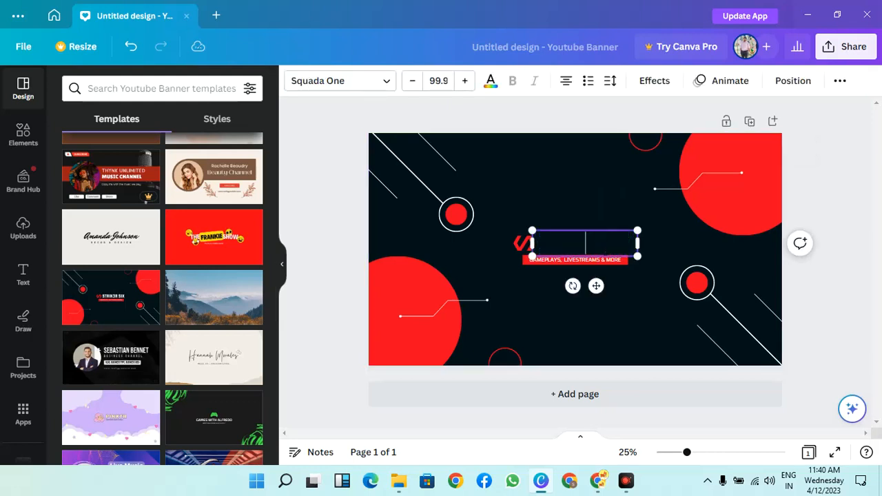
type("SHAHEE")
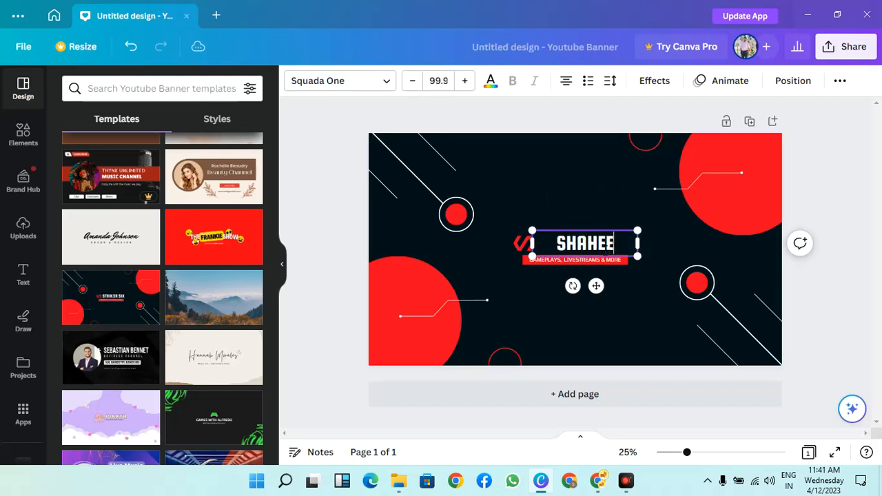
type("N TECH")
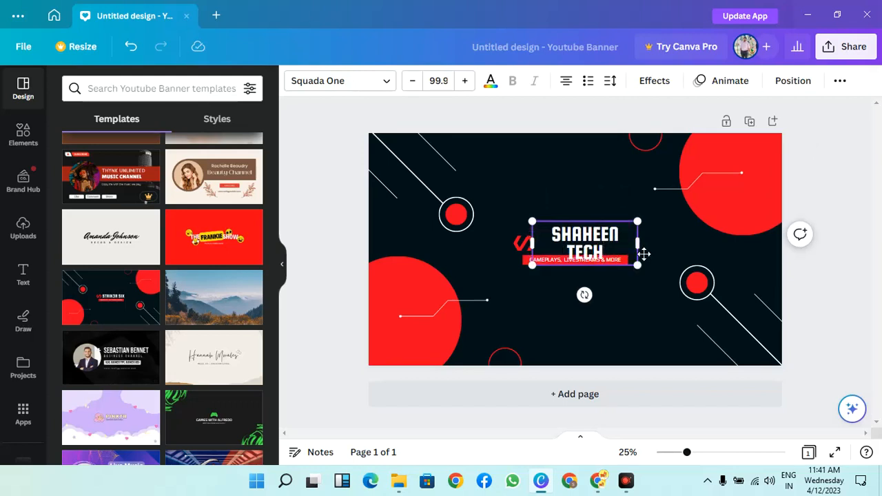
mouse_move(648, 249)
left_mouse_down()
mouse_move(674, 254)
mouse_move(653, 250)
left_mouse_up()
Delete the red logo icon beside the title and center the SHAHEEN TECH text above the red tagline bar
left_click(520, 247)
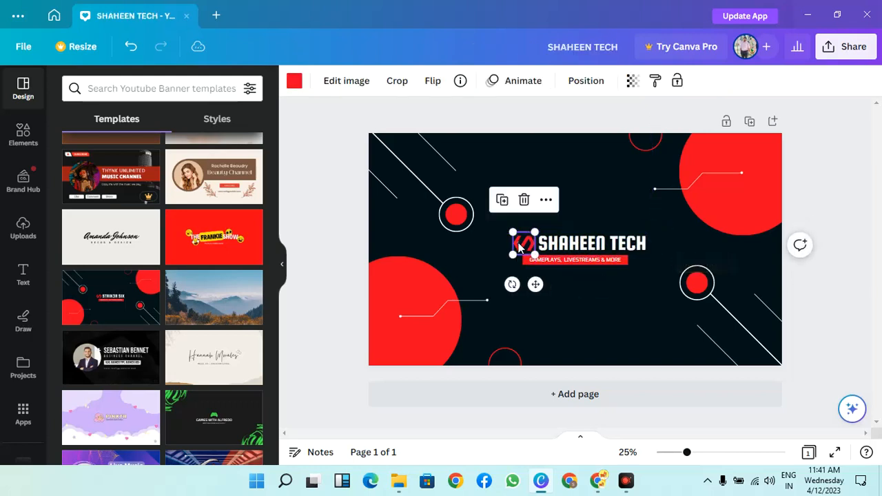
key("Delete")
left_click_drag(577, 254, 558, 254)
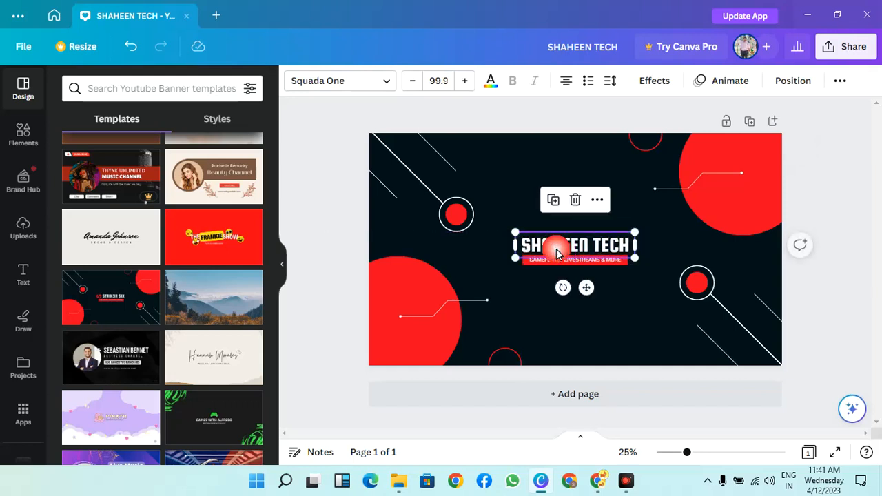
left_click(343, 196)
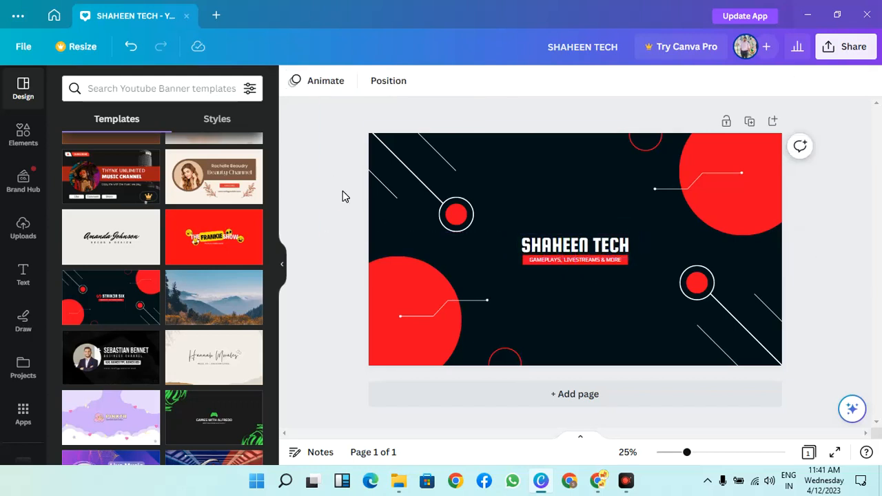
left_click(22, 228)
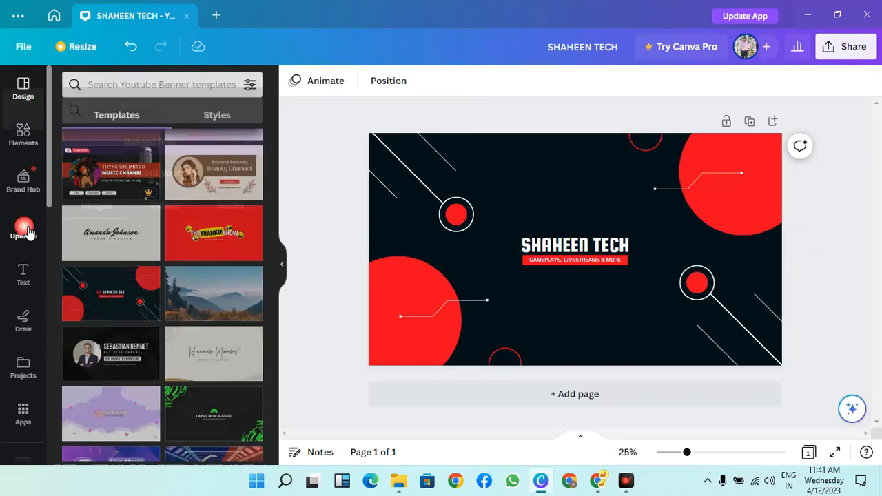
left_click(158, 119)
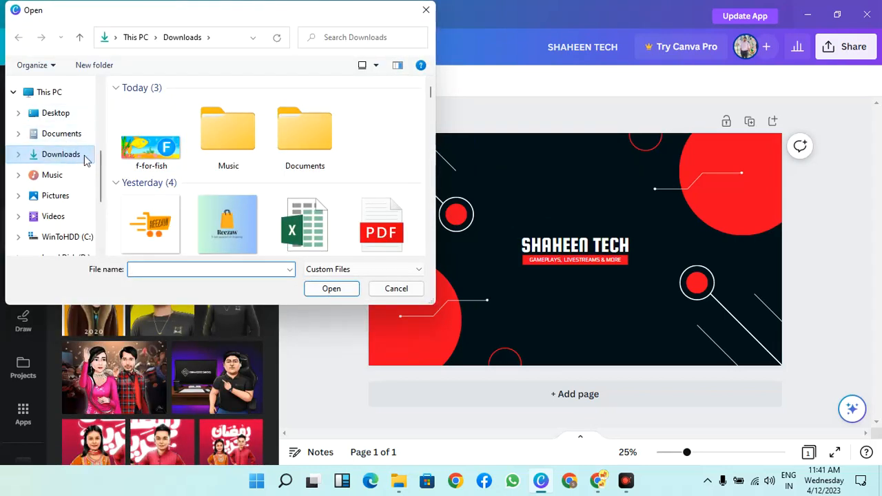
left_click(67, 198)
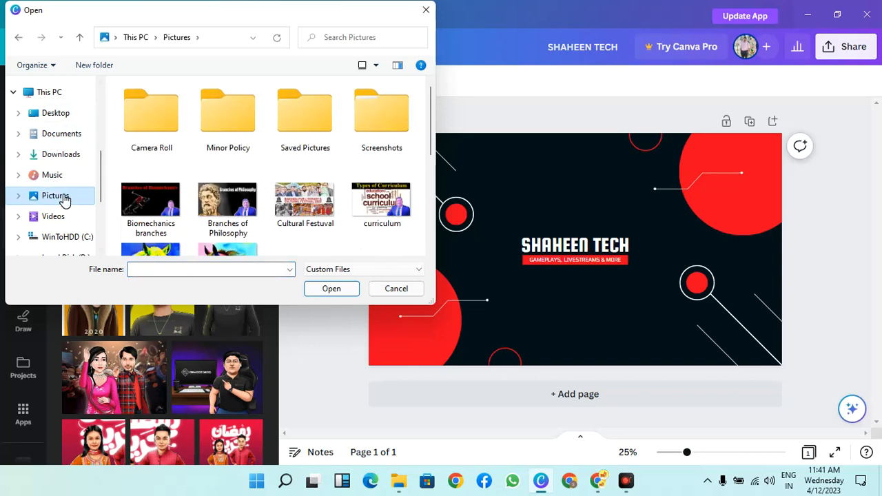
left_click(62, 153)
scroll(207, 200, "down", 4)
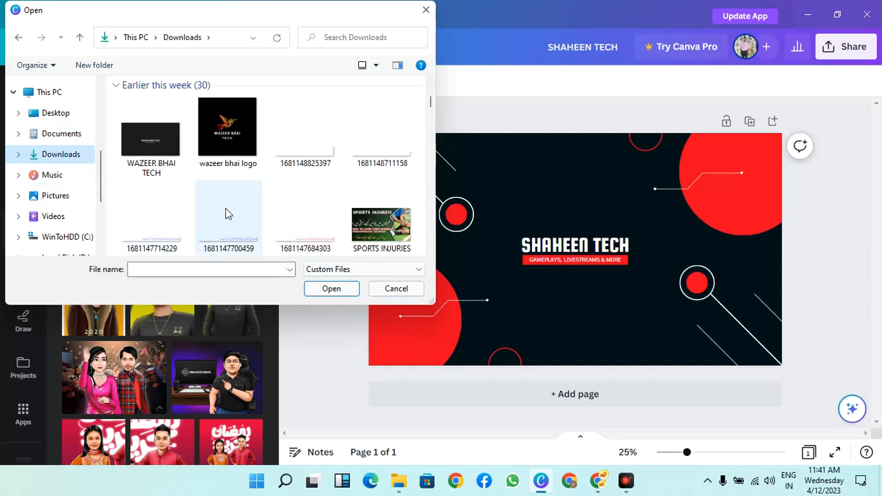
left_click(386, 289)
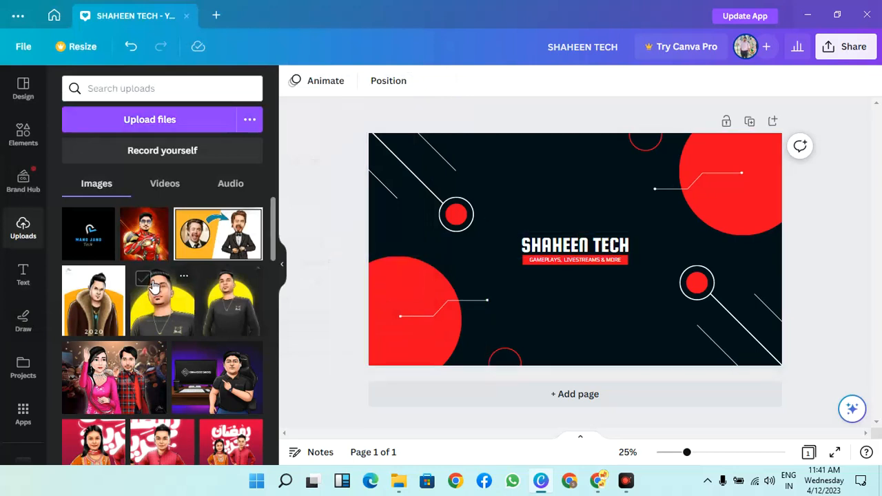
Search the uploaded images for "eagle"
left_click(141, 89)
type("eagle")
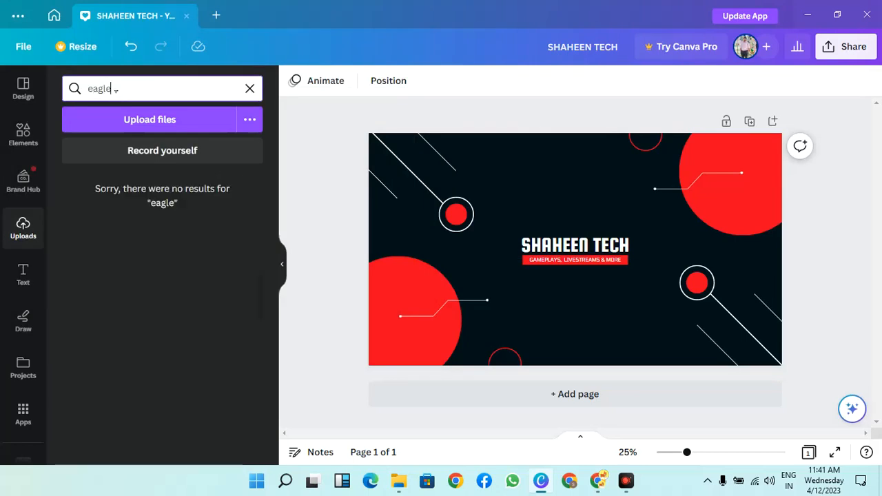
Search the Elements library for "eagle"
left_click(24, 134)
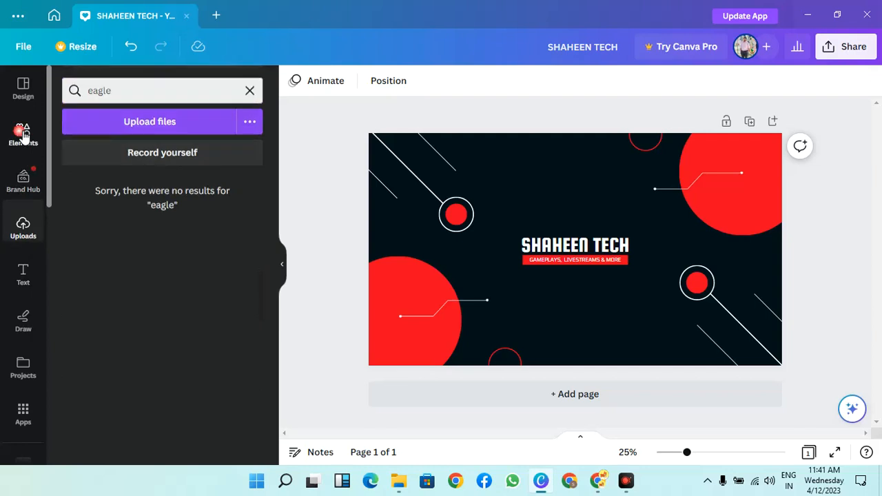
left_click(142, 86)
type("e")
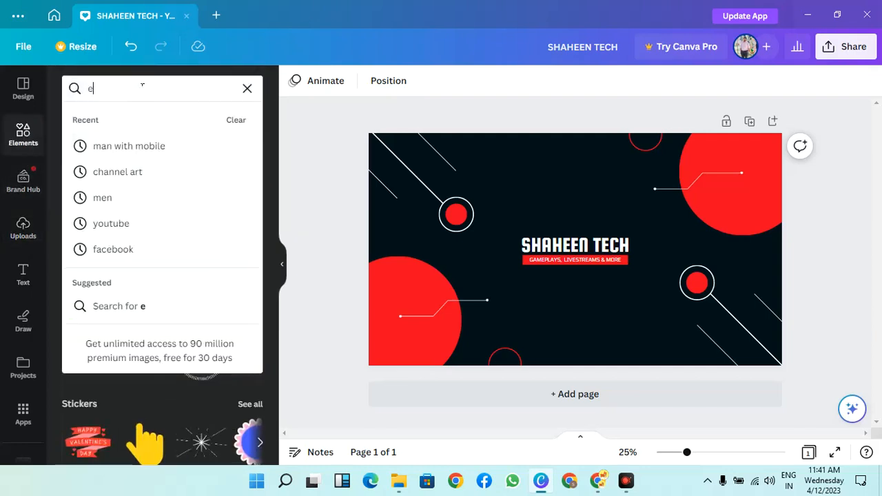
type("agle")
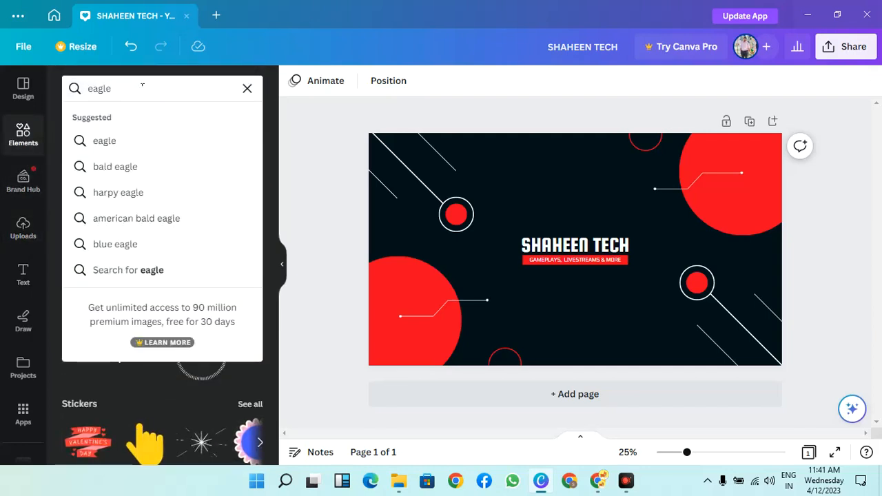
key("Return")
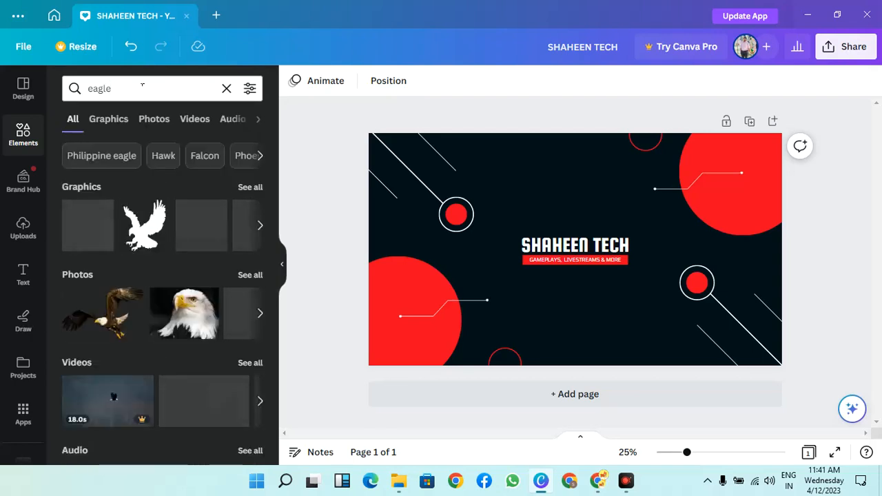
Browse the eagle graphics and add the white eagle head with the yellow beak to the banner above the title
left_click(265, 234)
left_click(265, 234)
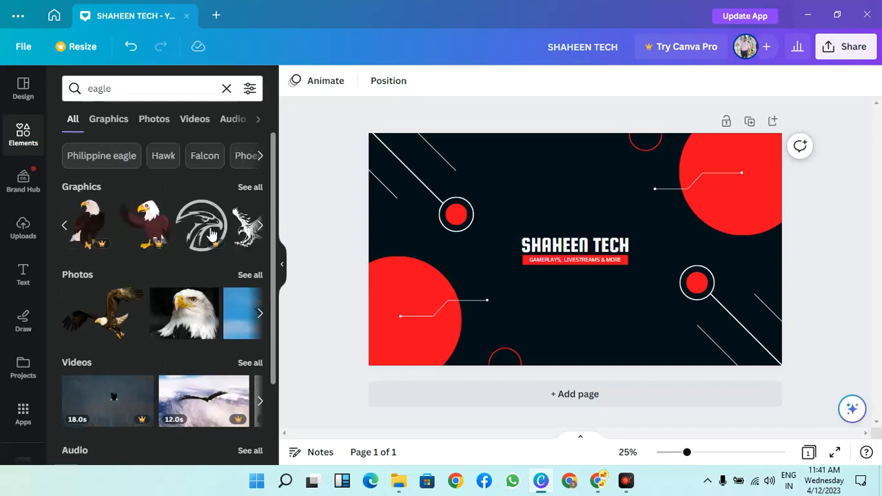
left_click(67, 227)
left_click(69, 226)
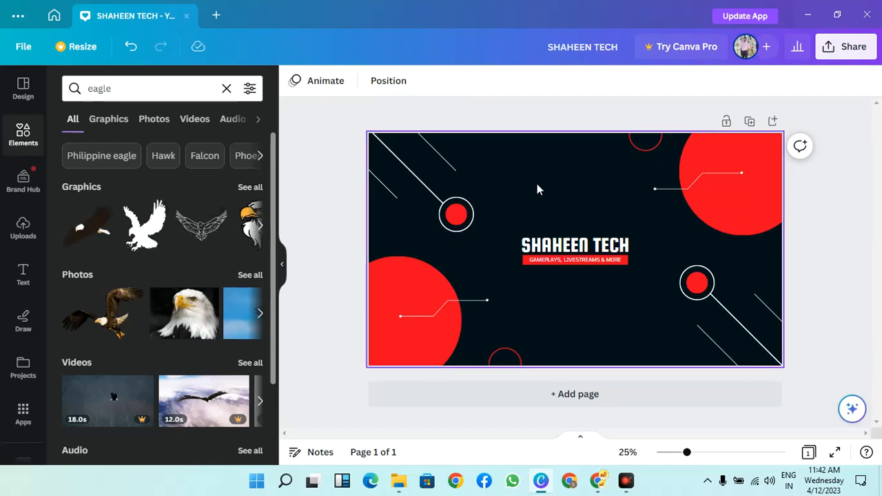
left_click(260, 225)
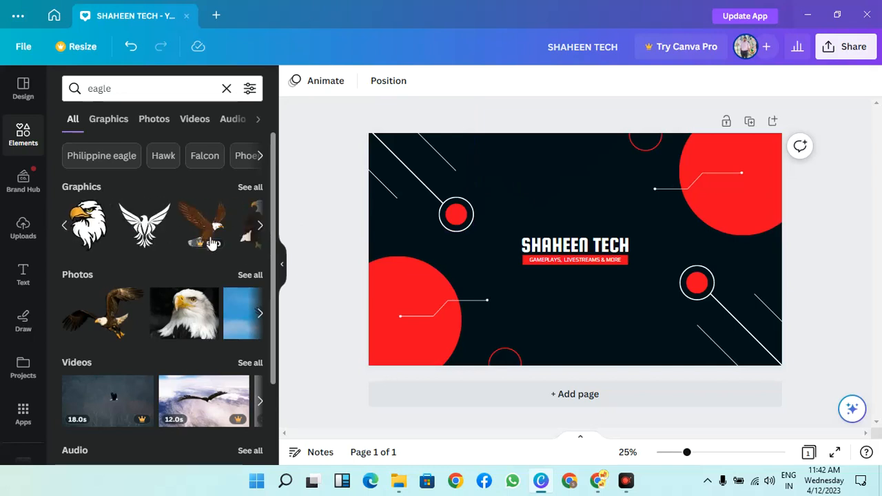
left_click_drag(89, 229, 560, 191)
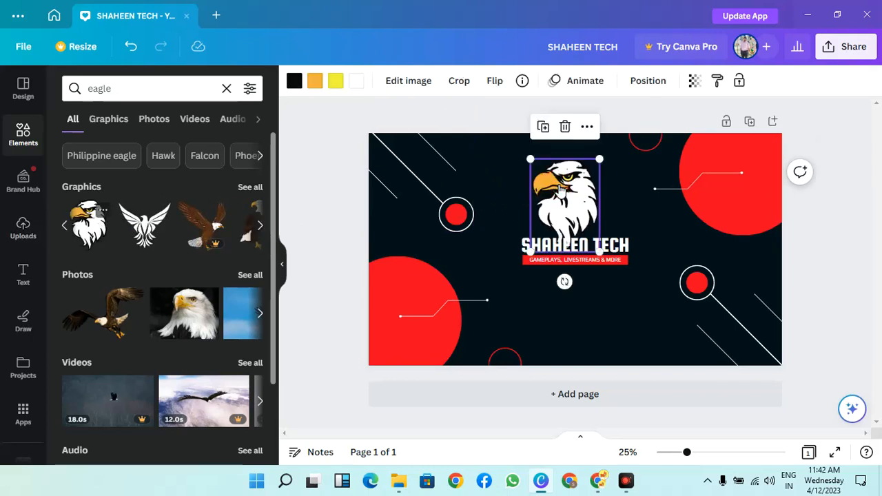
Shift the SHAHEEN TECH title to the right and shrink the eagle head to fit just before it as a logo
left_click_drag(619, 248, 646, 247)
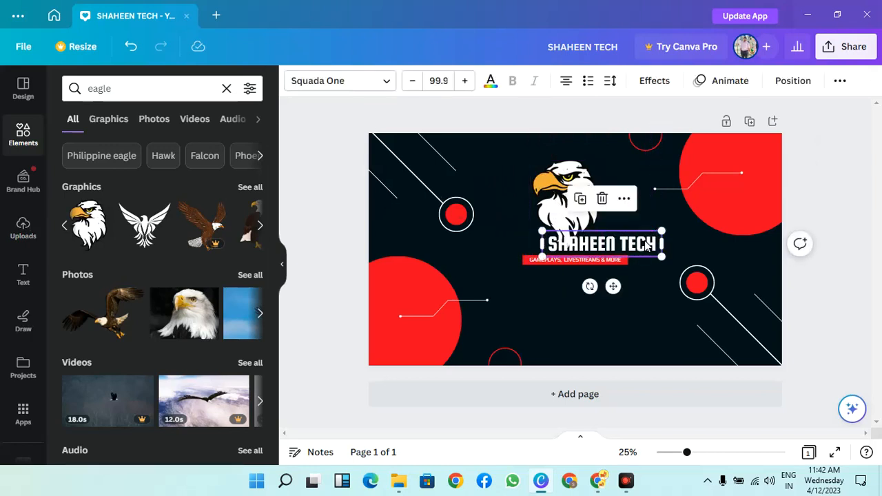
left_click(555, 173)
left_click_drag(606, 166, 527, 225)
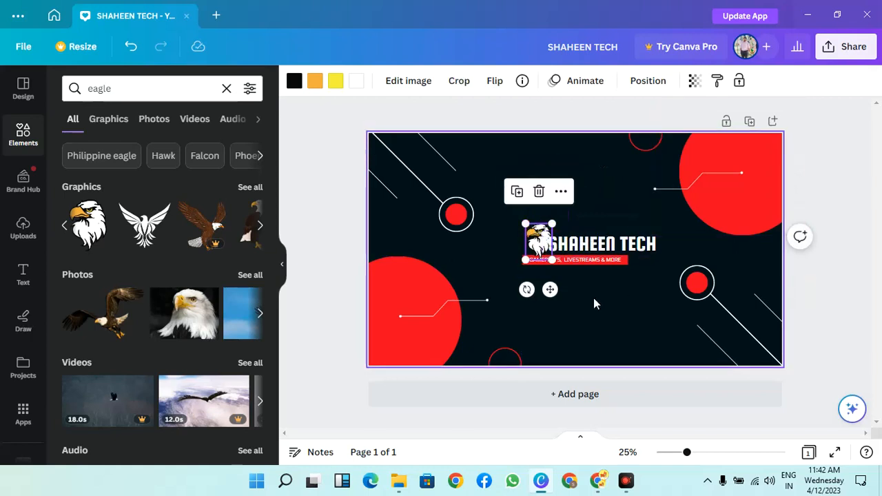
left_click_drag(536, 241, 585, 248)
left_click(577, 251)
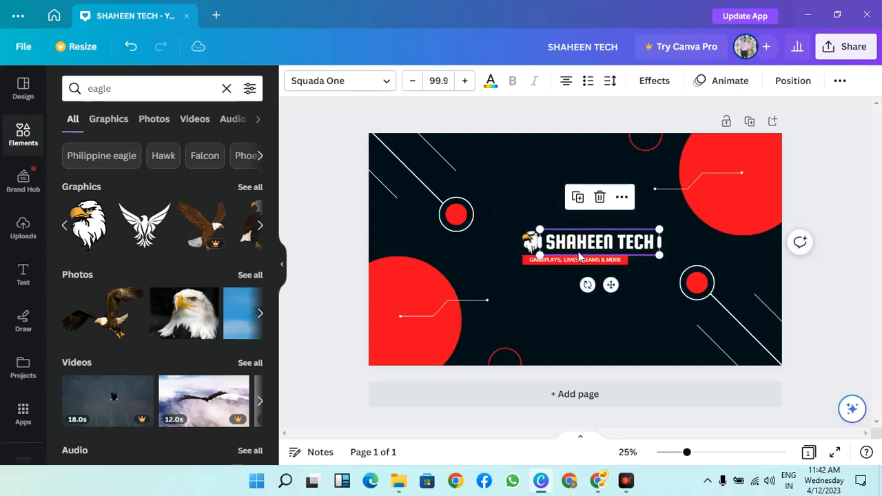
Widen the red tagline bar so it spans from the eagle to the end of the SHAHEEN TECH title
left_click(625, 261)
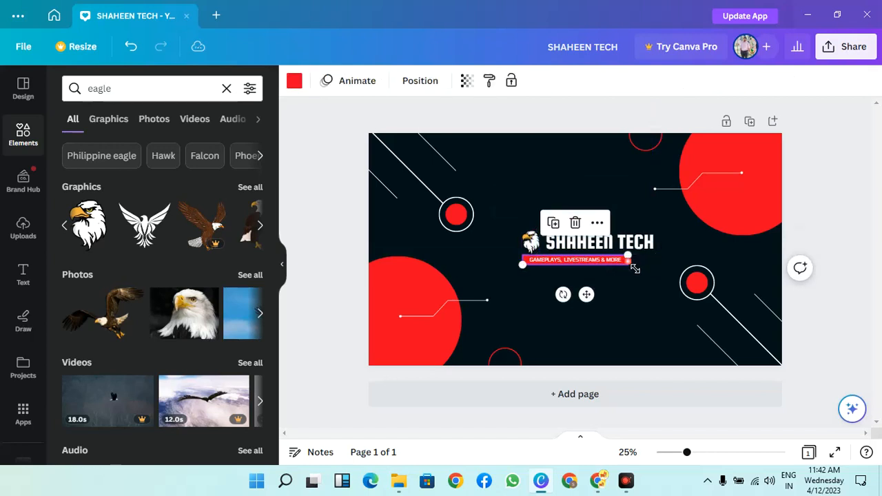
left_click_drag(639, 273, 665, 272)
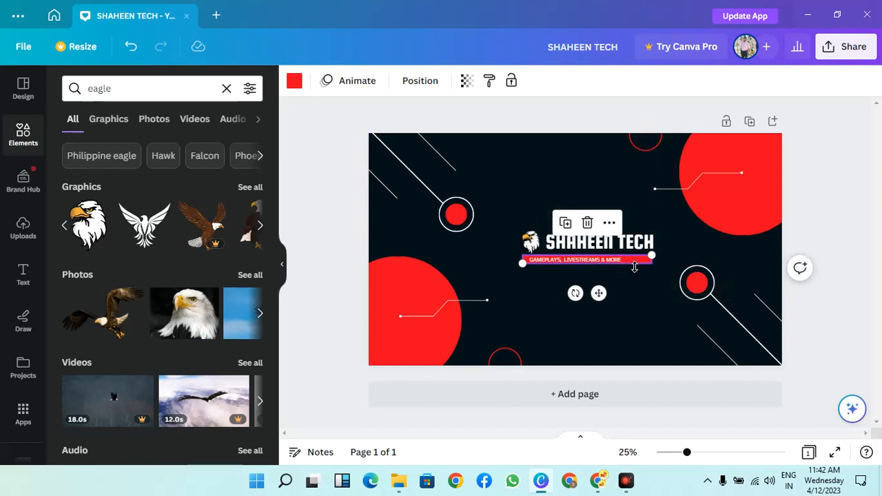
left_click(448, 273)
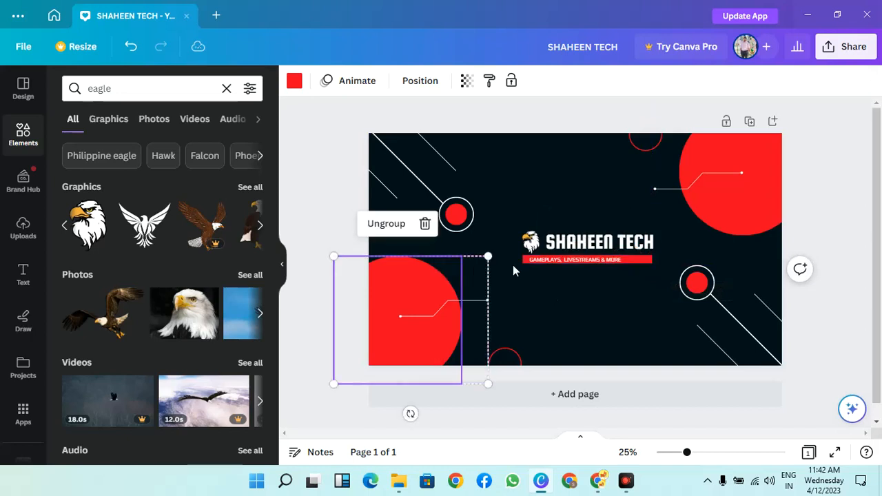
Replace the tagline with "TECH REVIEWS, TOTURIALS AND UNBOXING" and widen its text box so it fits on one line within the red bar
left_click(552, 273)
left_click(566, 257)
left_click(572, 262)
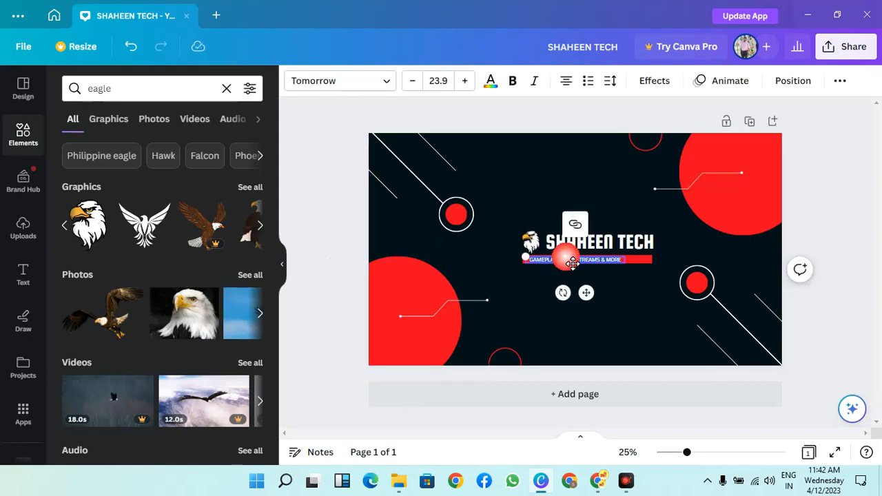
key("BackSpace")
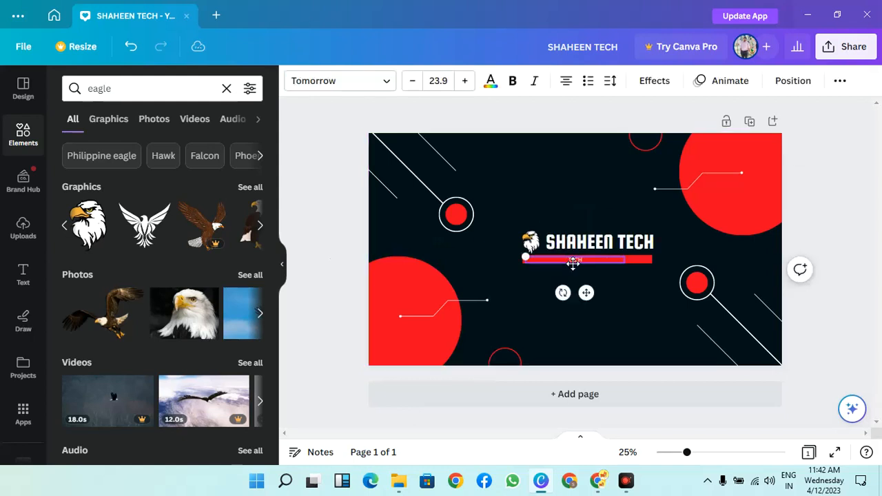
type("TECH REVIEWS, TOTURIALS AND UNBOXING")
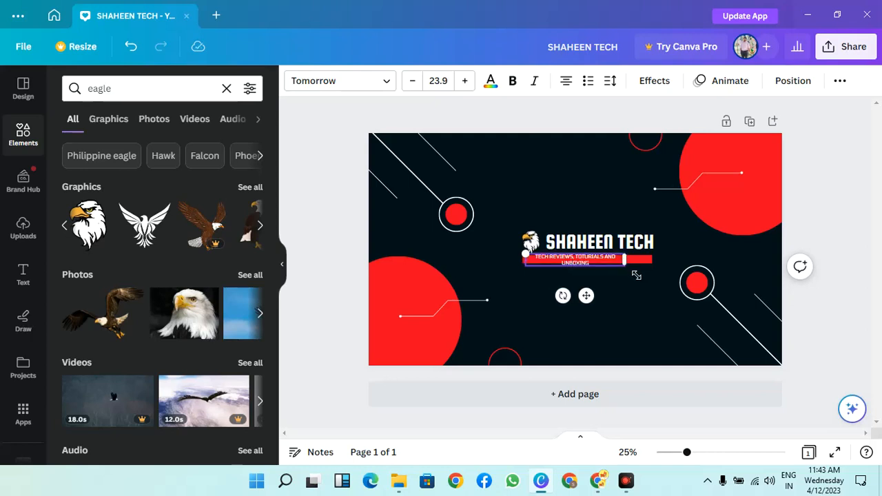
left_click_drag(634, 270, 610, 261)
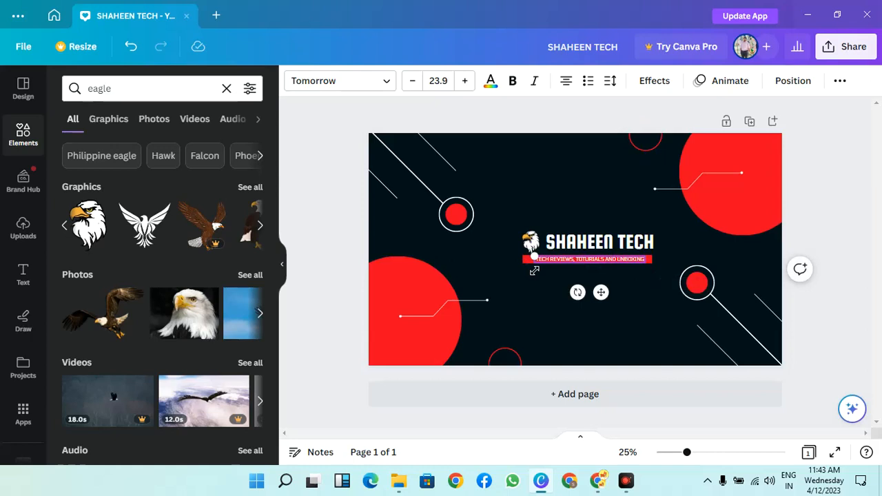
Shorten the red bar from its left end so it fits closely around the tagline text
left_click(524, 264)
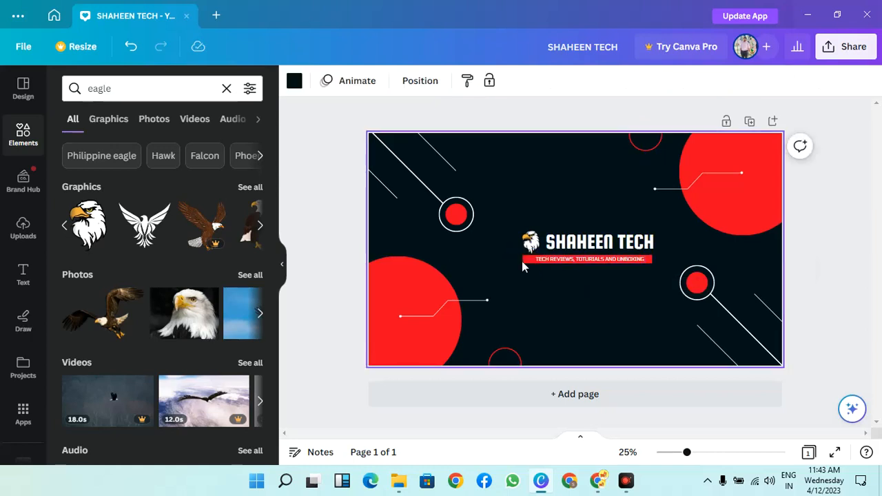
left_click(522, 261)
left_click_drag(531, 268, 540, 268)
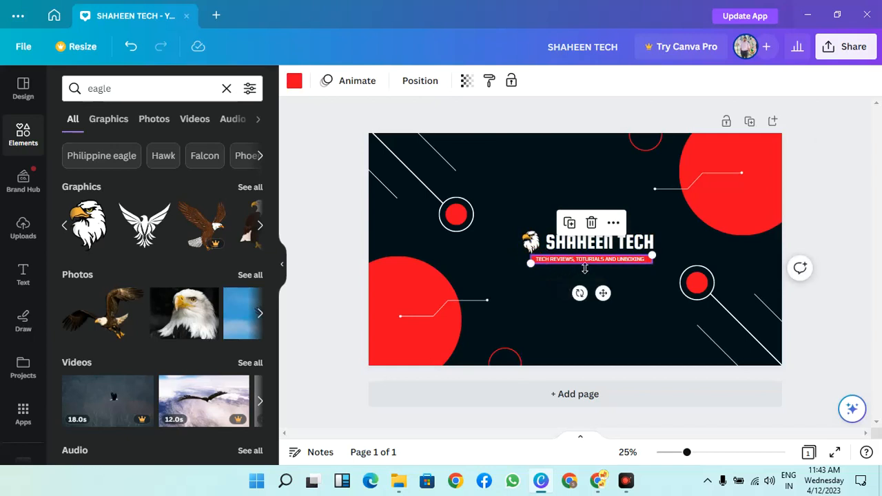
left_click(634, 272)
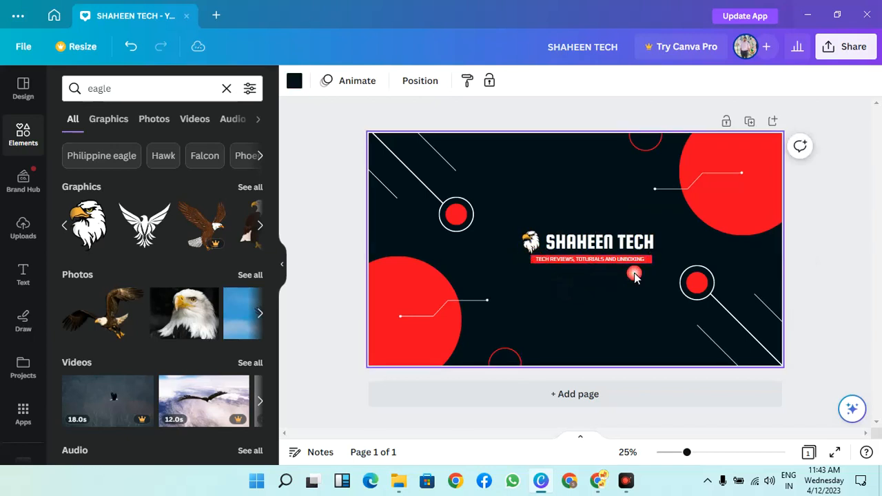
Move the tagline text and its red bar up and right so they sit directly beneath the SHAHEEN TECH title
left_click(597, 261)
left_click_drag(601, 292, 620, 293)
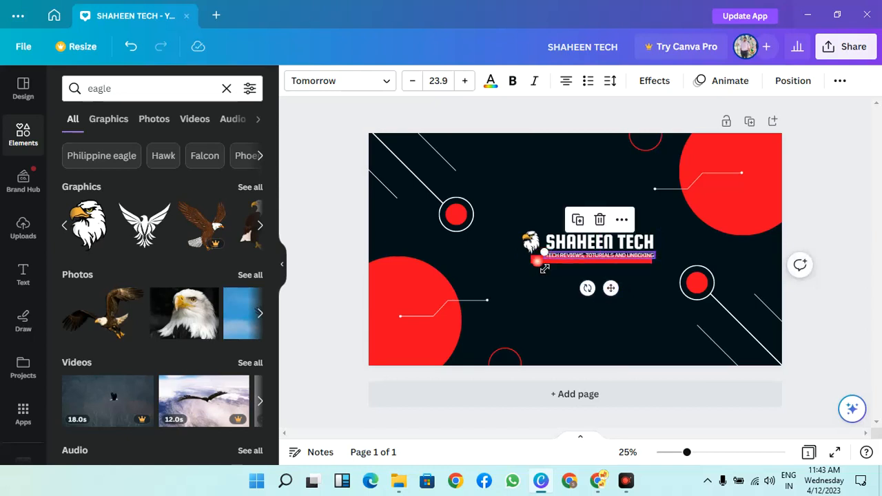
left_click(527, 266)
left_click(534, 261)
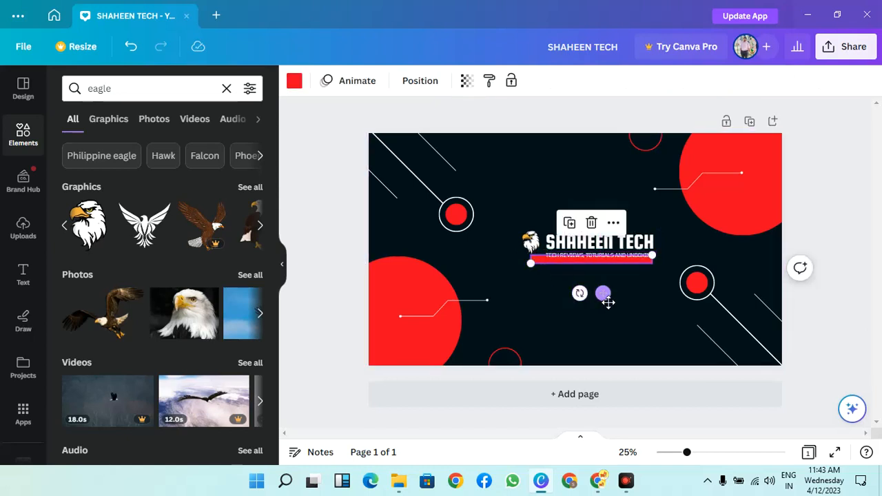
left_click_drag(607, 303, 620, 296)
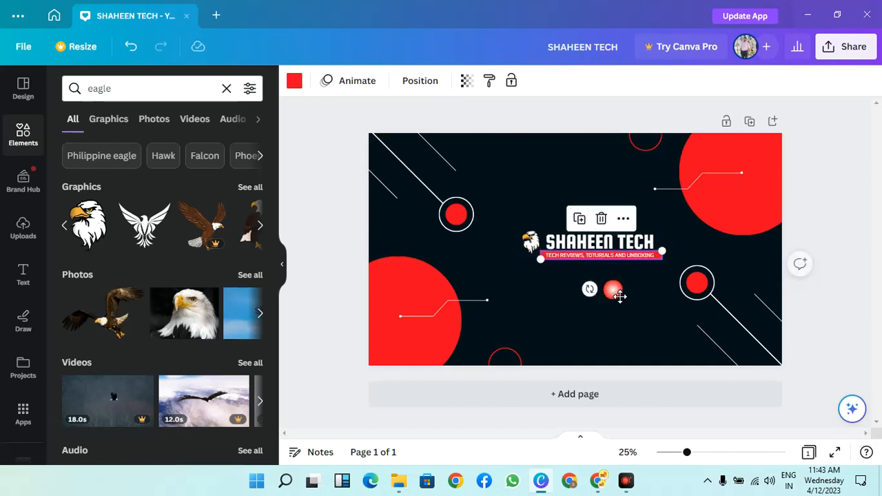
Enlarge the eagle head so it spans the combined height of the title and tagline bar
left_click(530, 241)
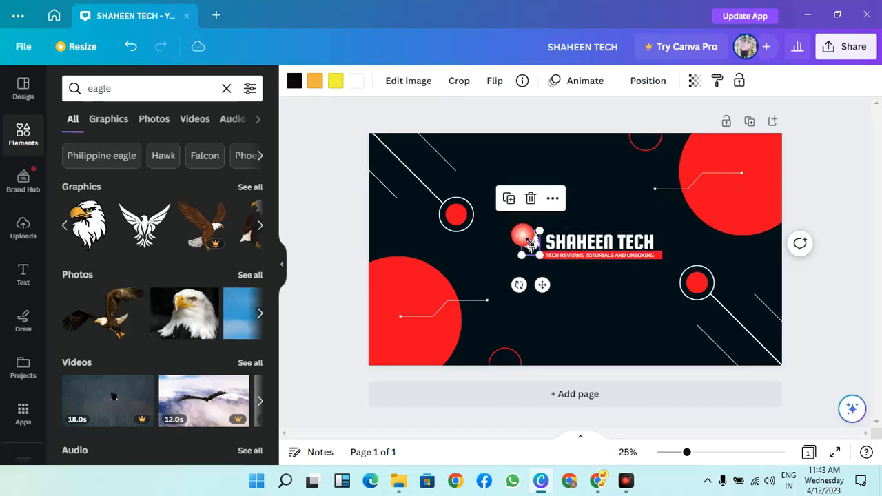
left_click_drag(528, 263, 522, 271)
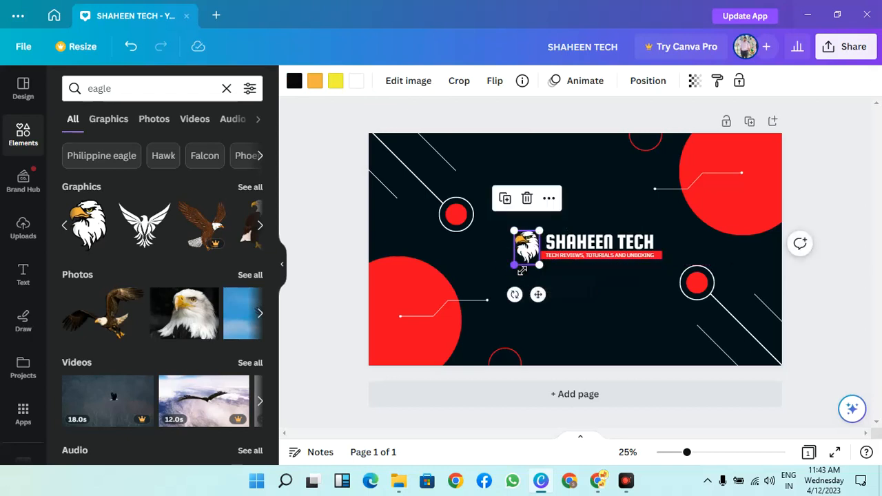
Download the banner as a PNG and save it as SHAHEEN TECH in the Downloads folder
left_click(853, 48)
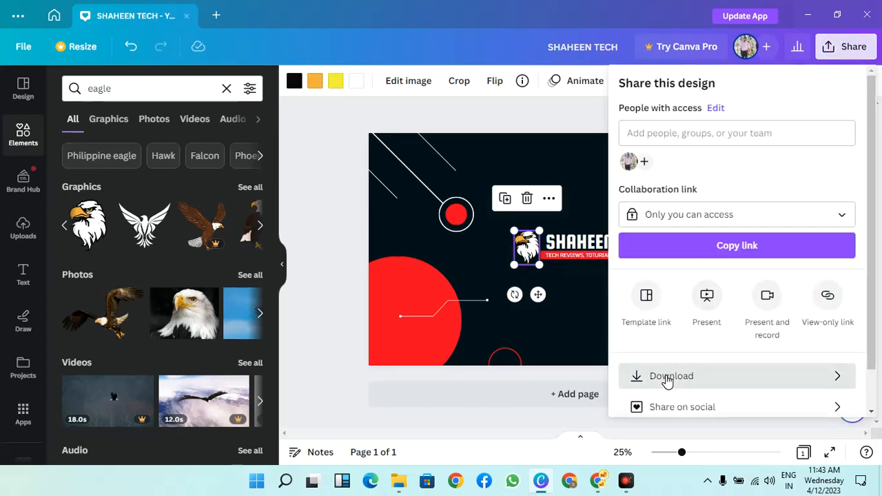
left_click(663, 377)
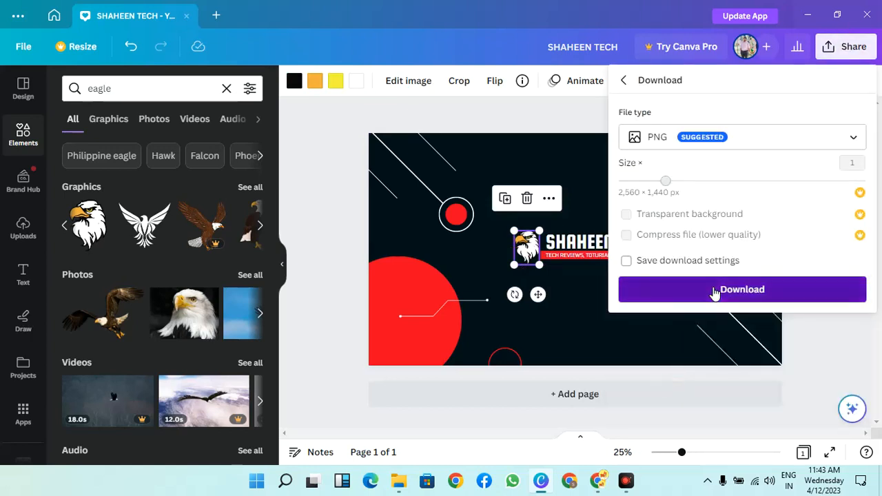
left_click(714, 291)
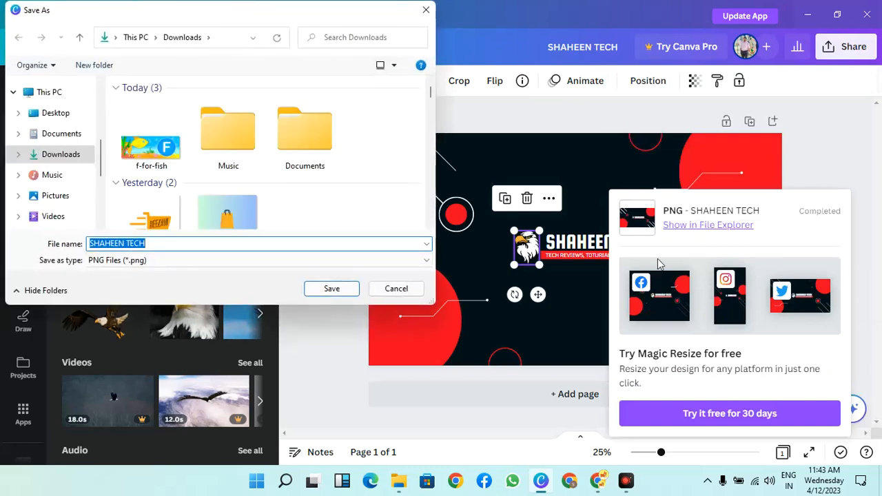
left_click(325, 289)
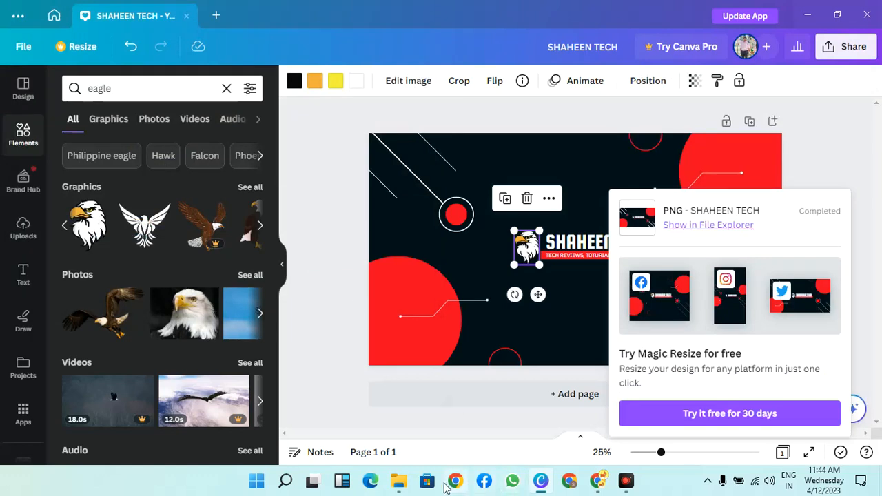
Switch to File Explorer, open the SHAHEEN TECH image from Downloads to check the exported banner, and close the viewer
left_click(407, 483)
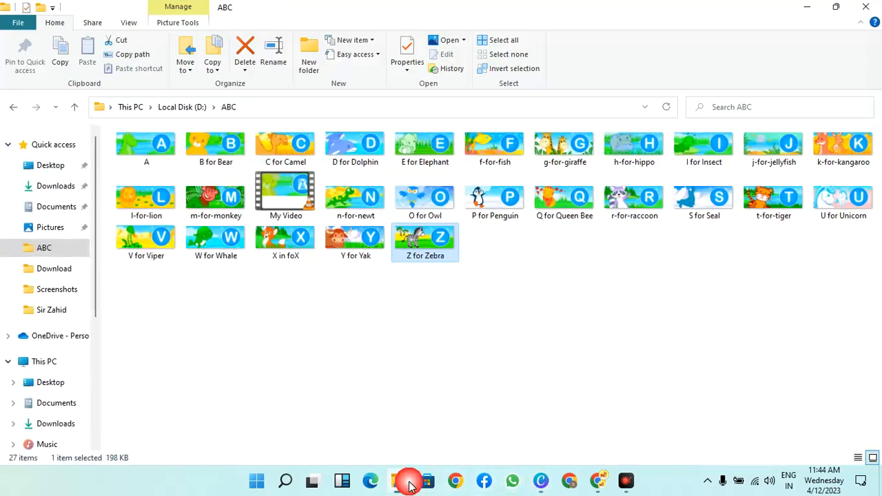
left_click(58, 186)
double_click(165, 187)
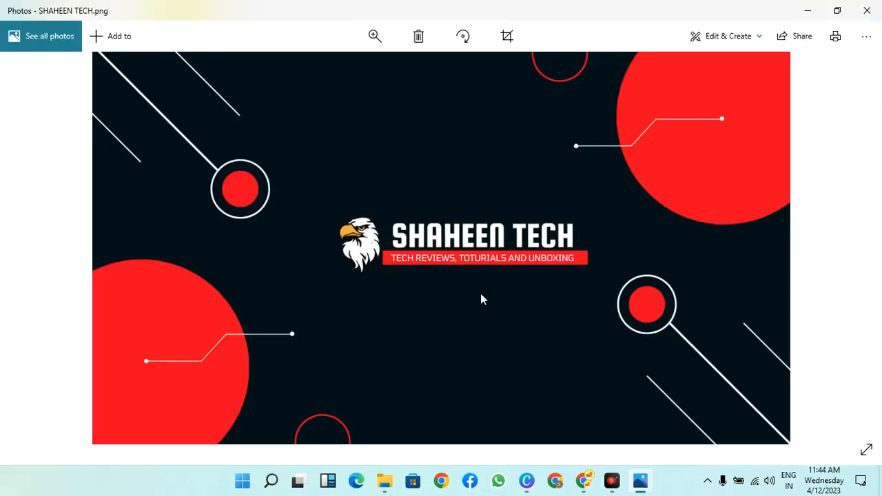
left_click(868, 9)
Switch back to Canva, dismiss the download notice and open the color choices for the large red circle in the banner's upper-right corner
mouse_move(599, 485)
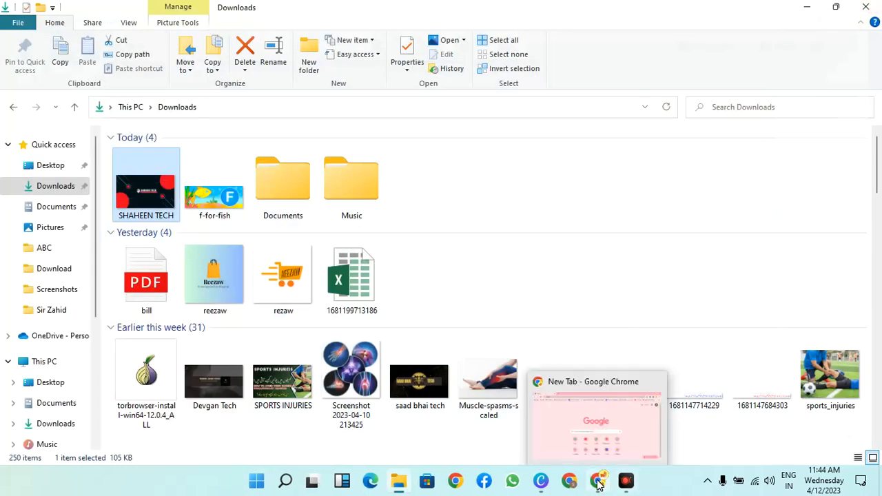
left_click(541, 491)
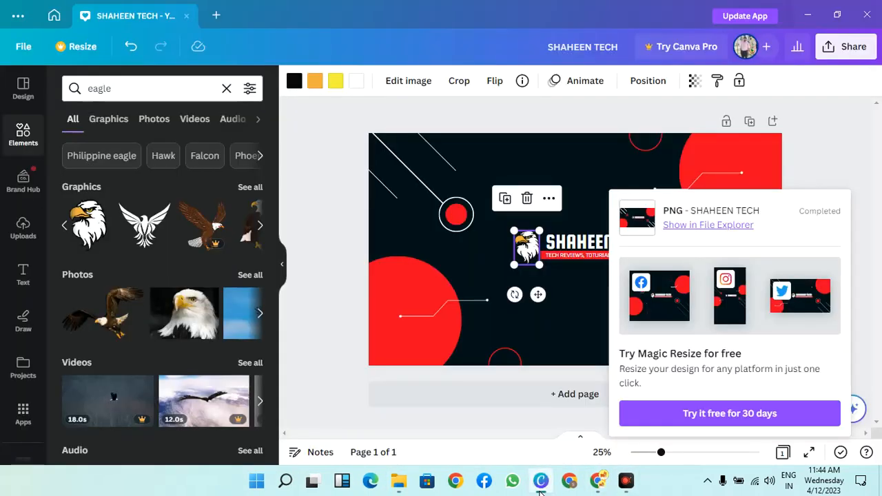
left_click(842, 146)
left_click(748, 173)
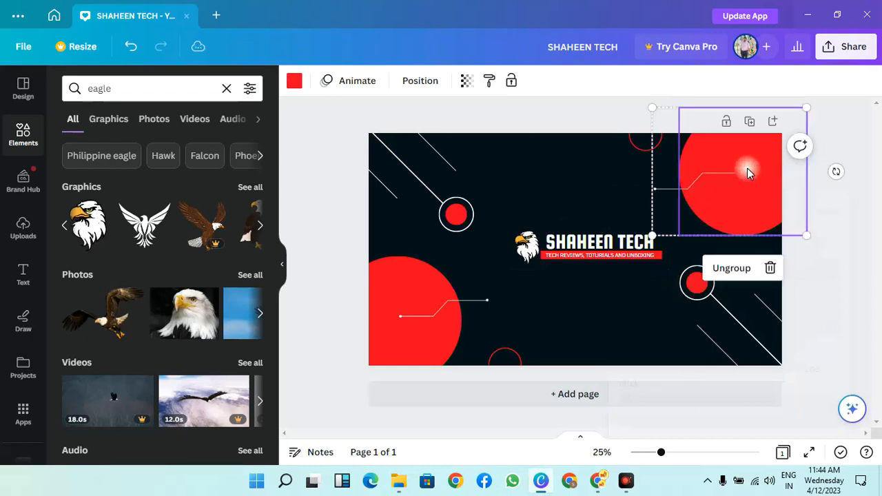
left_click(295, 82)
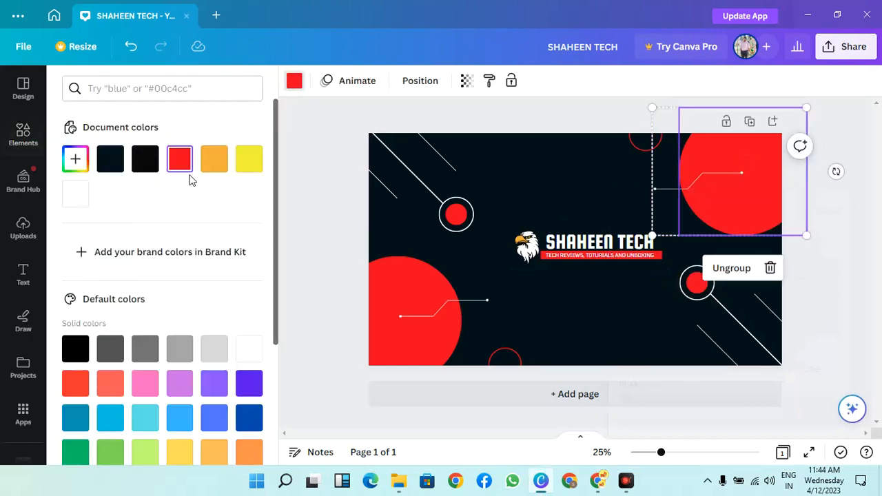
Try yellow, pink and orange-red as the fill of the large circle in the banner's upper-right corner
left_click(250, 161)
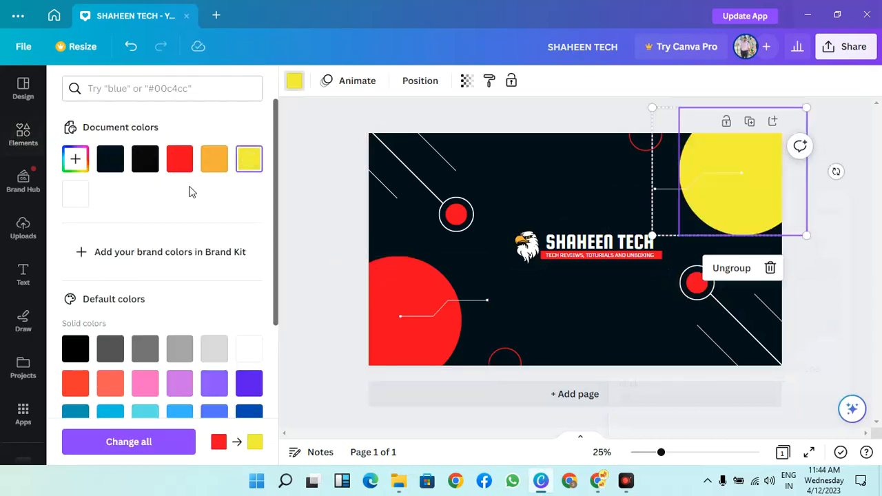
left_click(144, 383)
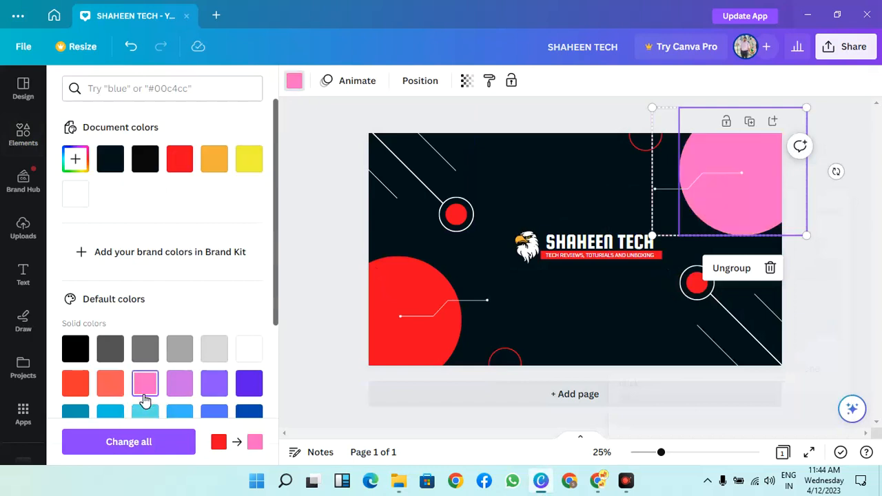
left_click(77, 385)
Recolor the large circles in the banner's upper-right and lower-left corners dark blue
scroll(120, 372, "down", 1)
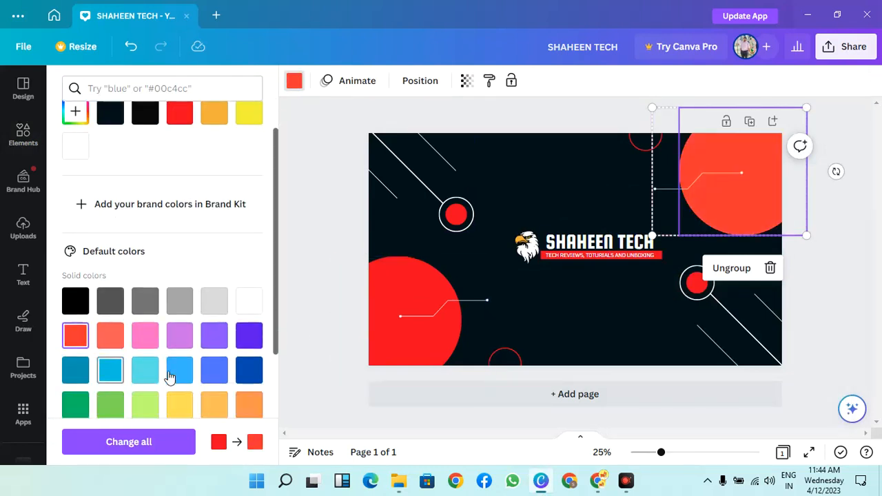
left_click(249, 369)
left_click(414, 273)
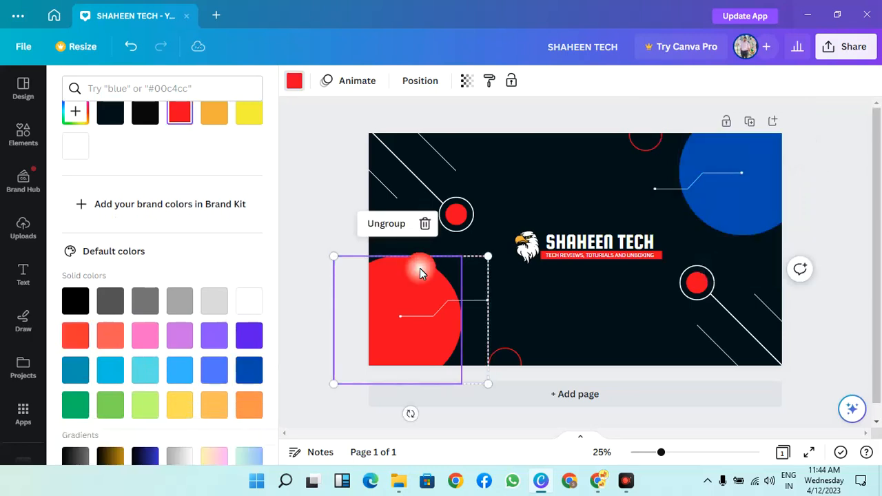
left_click(259, 372)
Select the line-and-circle group in the banner's upper-left corner and access its color choices
left_click(697, 281)
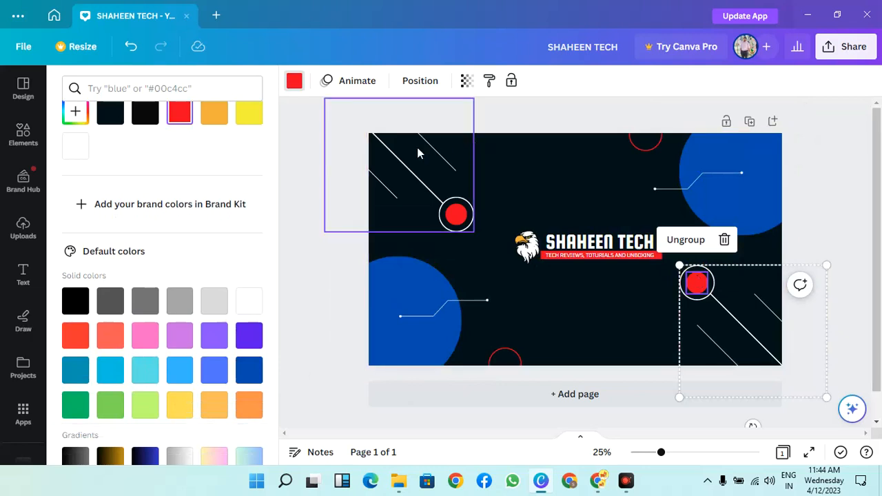
left_click(400, 163)
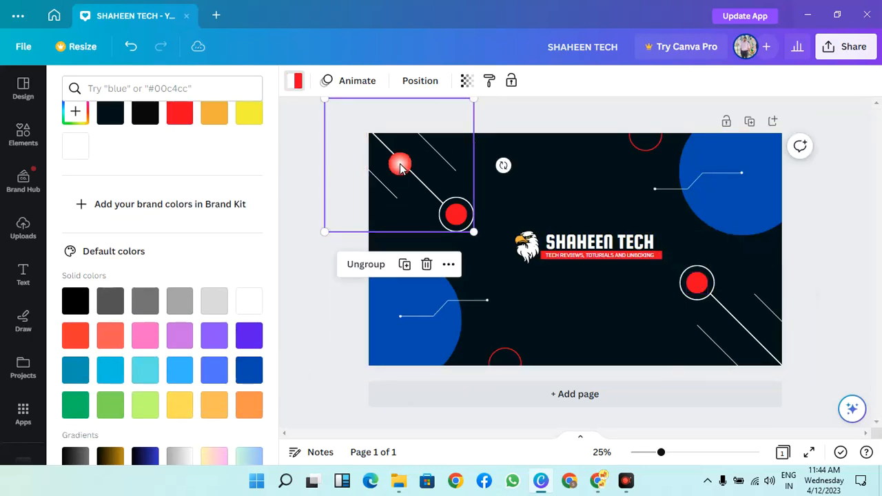
left_click(296, 84)
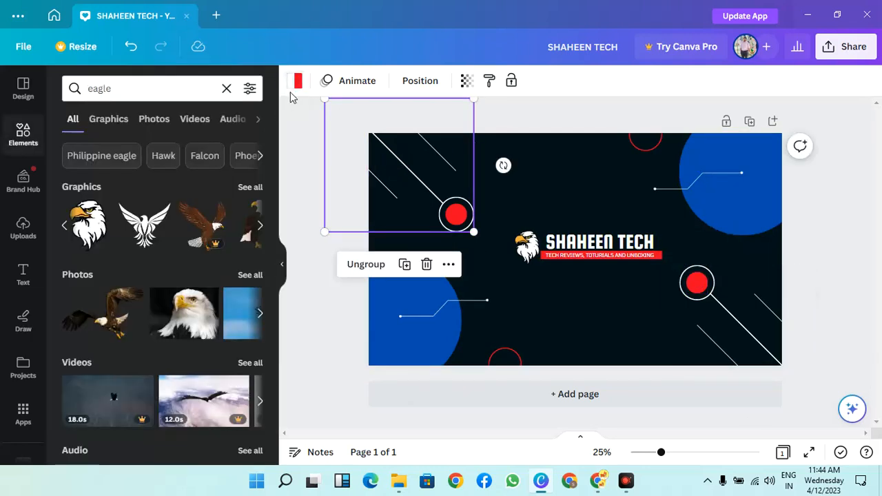